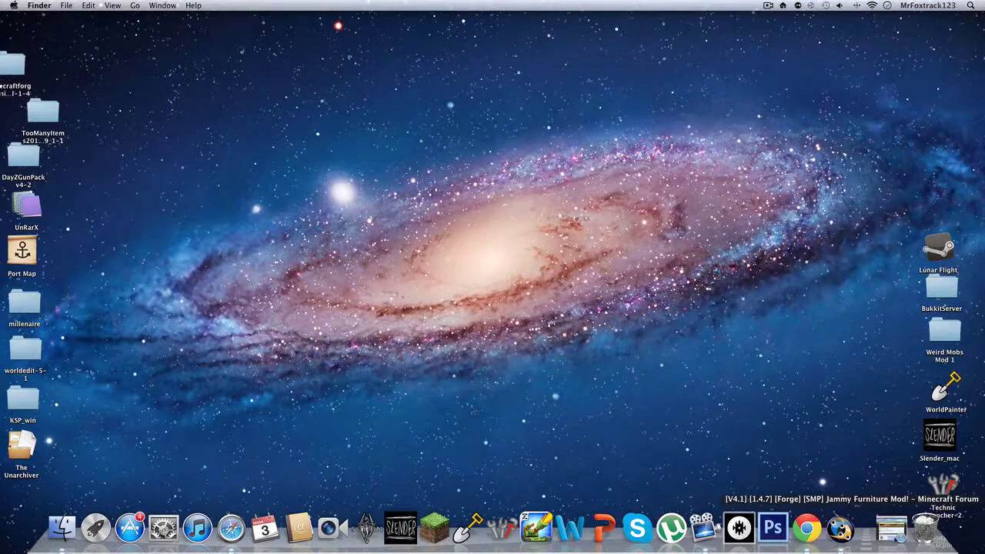
- Bring back the Jammy Furniture Mod forum page and follow its Minecraft 1.4.7, V4.1 download link
{"action": "left_click", "coordinate": [891, 529]}
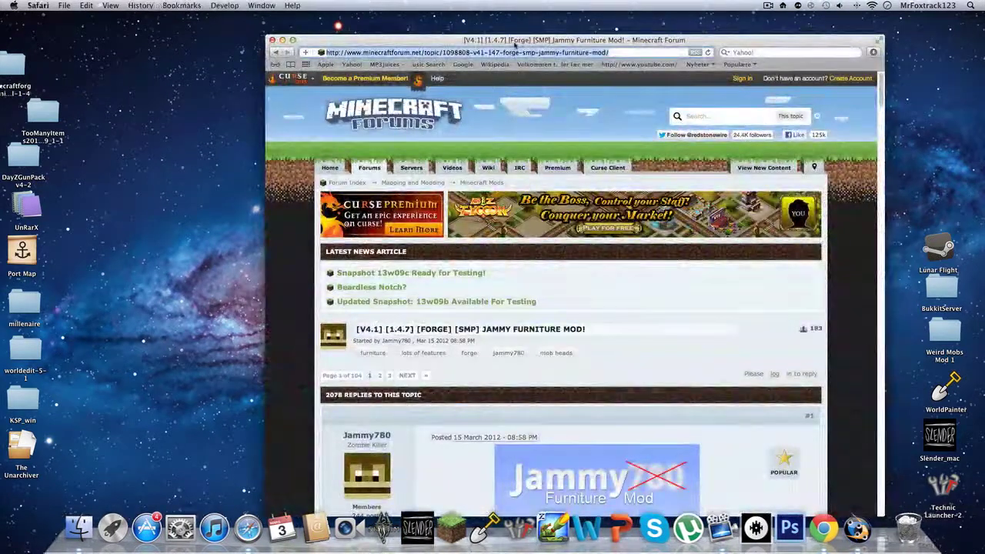
{"action": "mouse_move", "coordinate": [514, 44]}
{"action": "left_mouse_down"}
{"action": "mouse_move", "coordinate": [552, 35]}
{"action": "mouse_move", "coordinate": [483, 17]}
{"action": "left_mouse_up"}
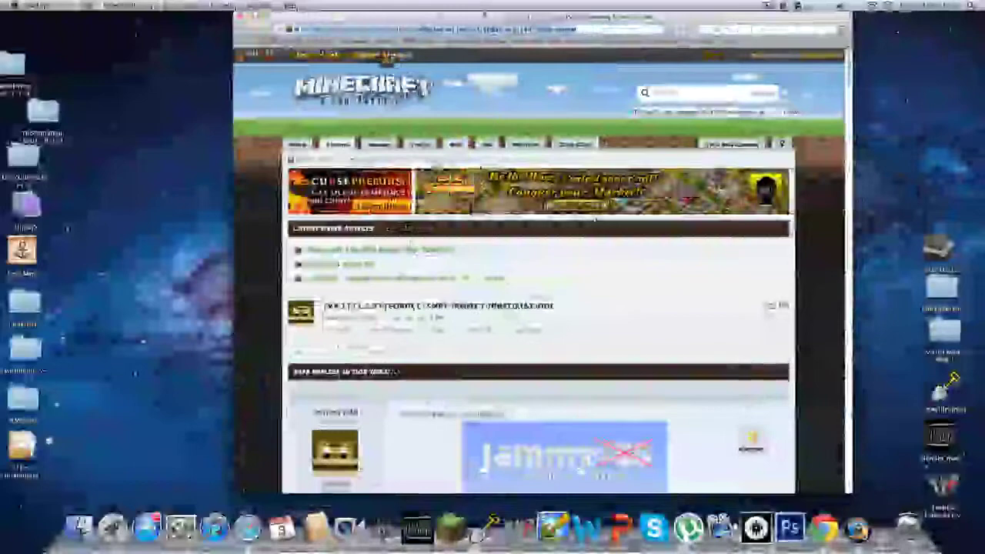
{"action": "scroll", "coordinate": [431, 380], "scroll_direction": "down", "scroll_amount": 5}
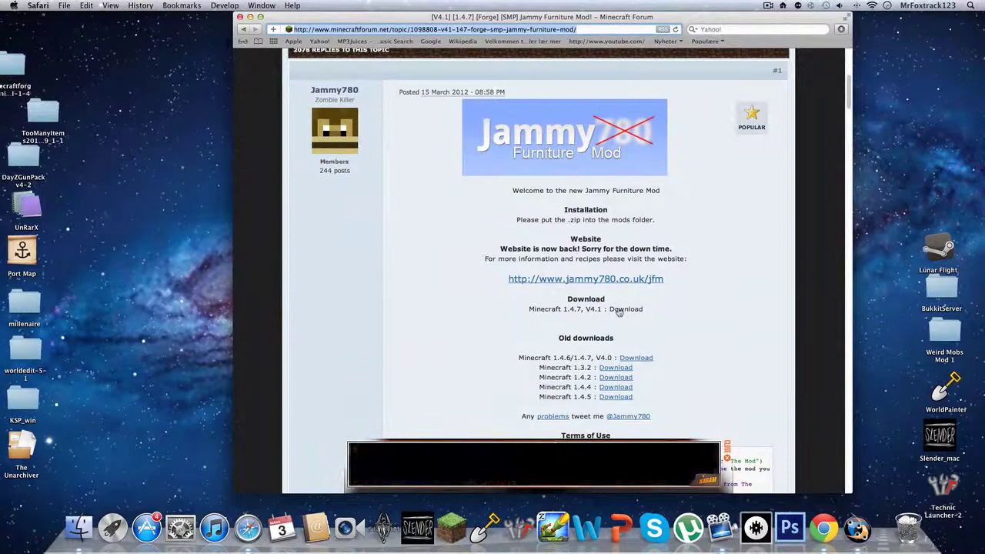
{"action": "left_click", "coordinate": [620, 309]}
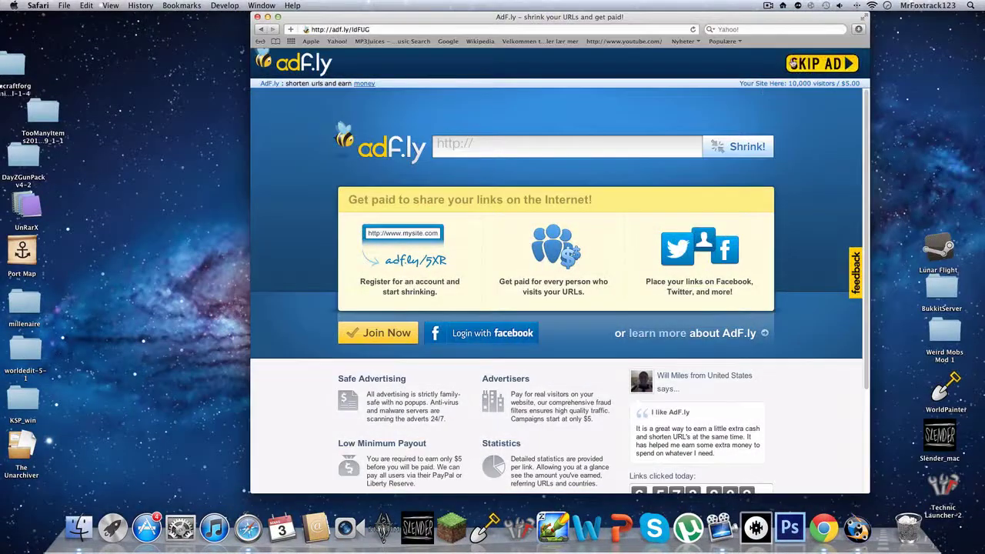
- Skip the AdF.ly ad, put downloaded folder 1 on the desktop, and trash the old mod folders
{"action": "left_click", "coordinate": [792, 64]}
{"action": "left_click", "coordinate": [859, 34]}
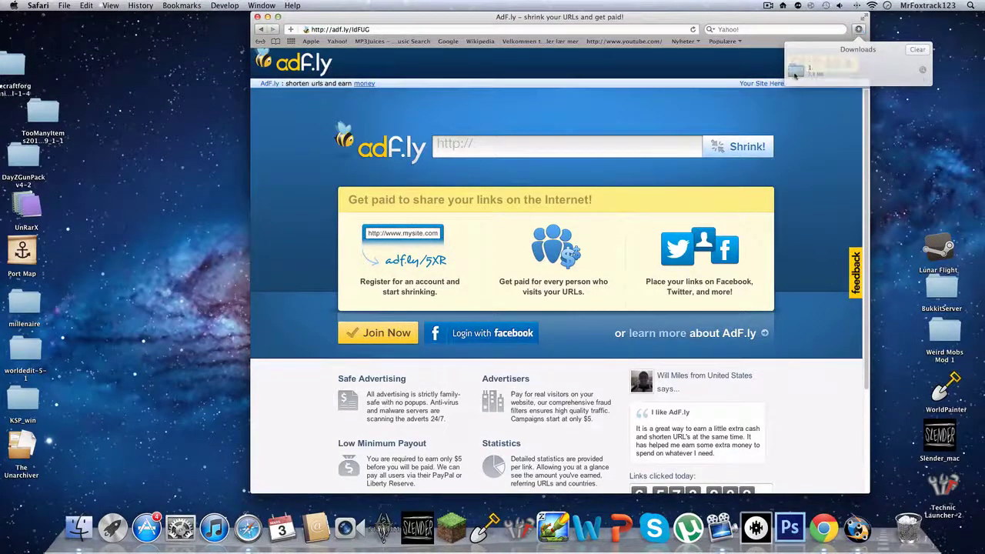
{"action": "left_click_drag", "start_coordinate": [187, 131], "coordinate": [187, 130]}
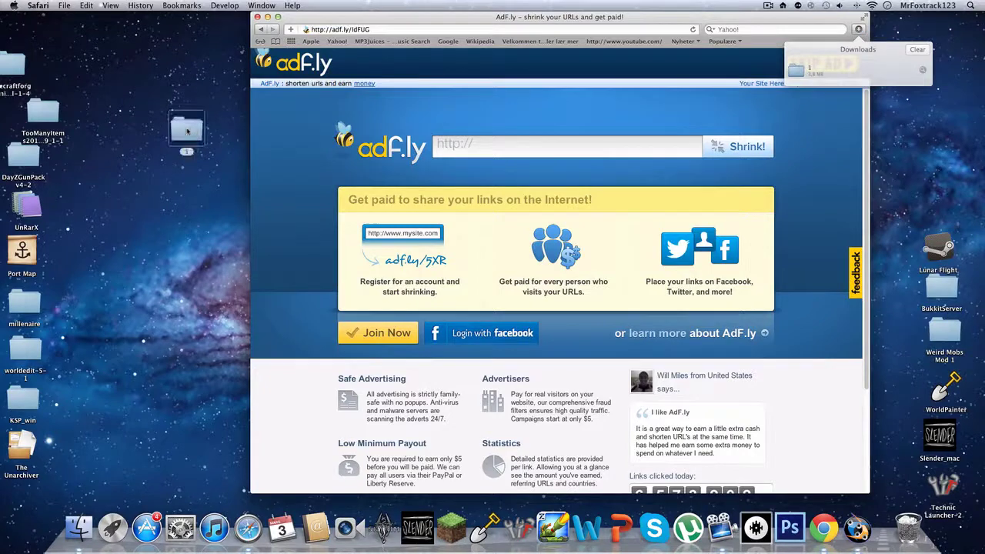
{"action": "left_click", "coordinate": [187, 131]}
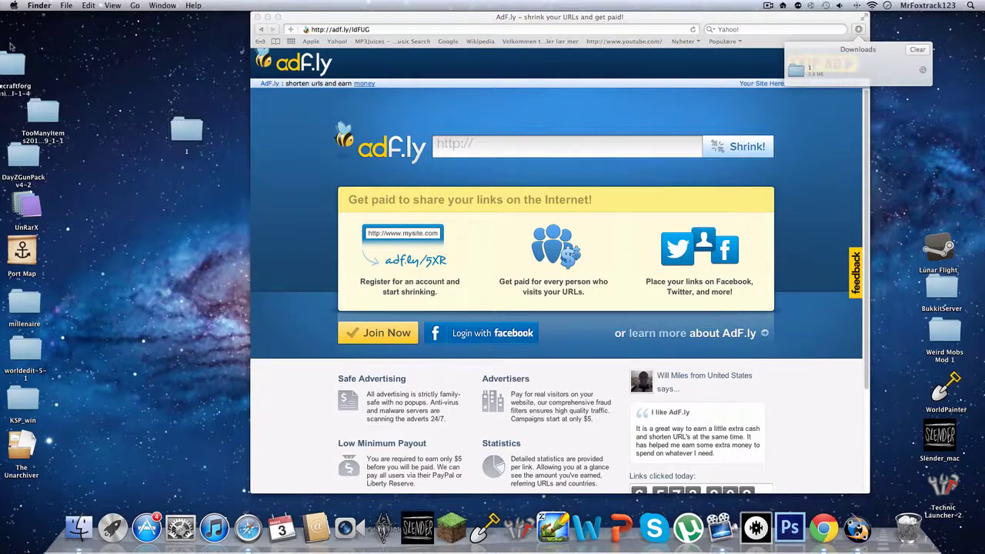
{"action": "mouse_move", "coordinate": [10, 46]}
{"action": "left_mouse_down"}
{"action": "mouse_move", "coordinate": [38, 93]}
{"action": "mouse_move", "coordinate": [754, 223]}
{"action": "mouse_move", "coordinate": [885, 446]}
{"action": "mouse_move", "coordinate": [908, 527]}
{"action": "left_mouse_up"}
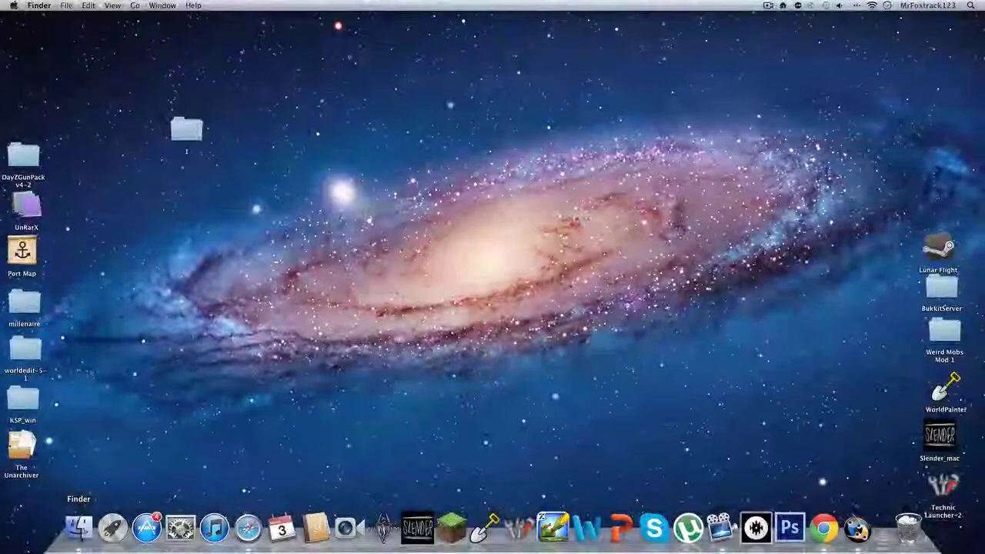
- Navigate Finder to Library > Application Support > minecraft > mods
{"action": "left_click", "coordinate": [79, 527]}
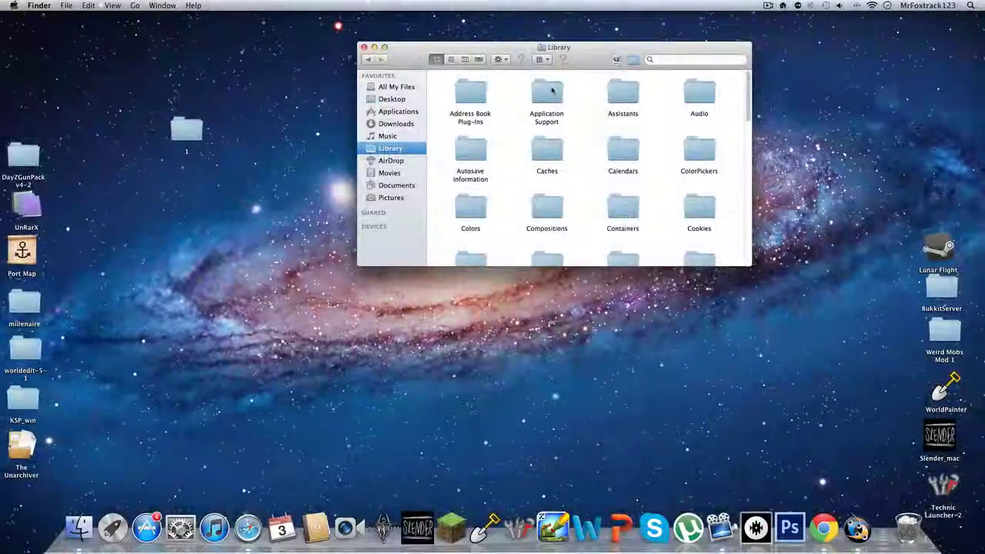
{"action": "left_click", "coordinate": [552, 91]}
{"action": "double_click", "coordinate": [551, 91]}
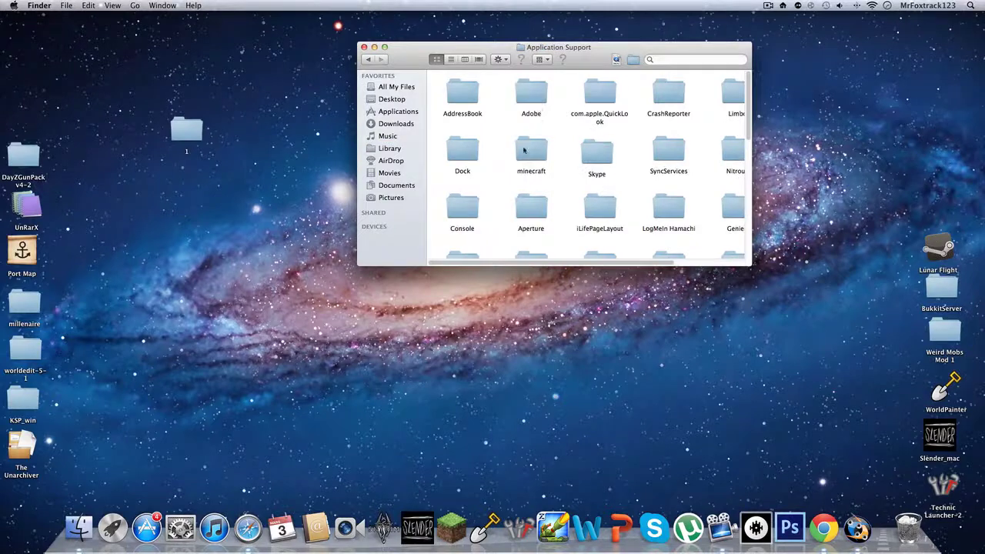
{"action": "double_click", "coordinate": [524, 150]}
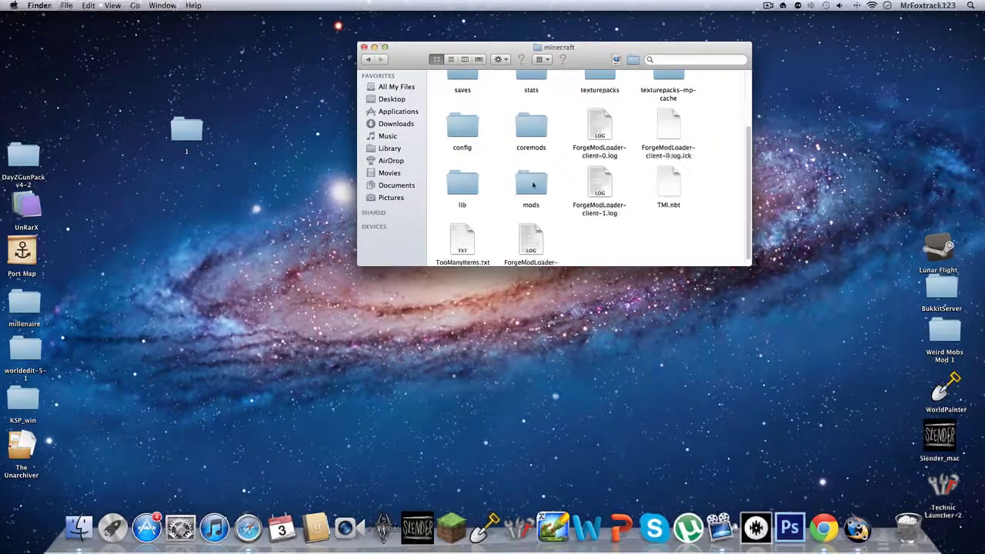
{"action": "double_click", "coordinate": [532, 185]}
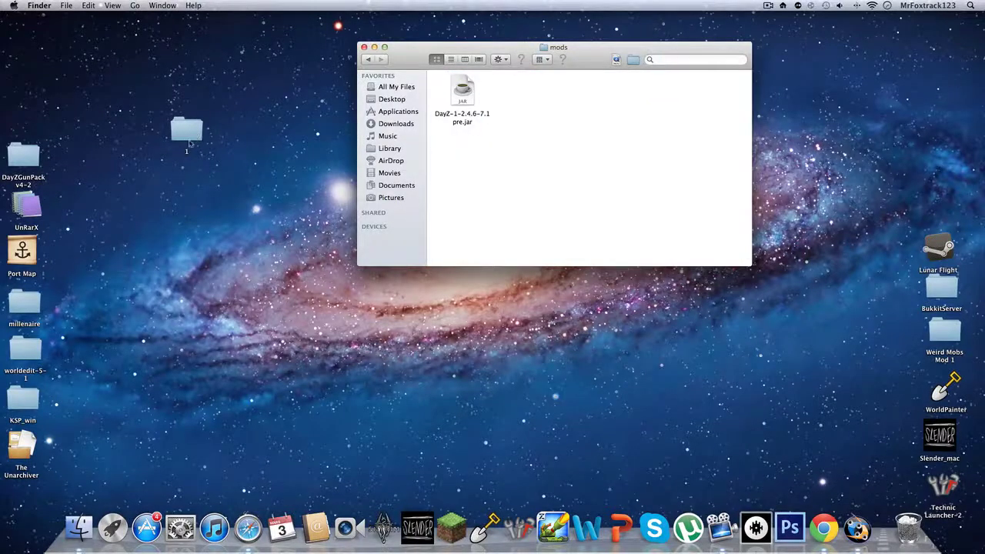
- Copy folder 1 into mods beside the DayZ jar, check its contents, and launch Minecraft
{"action": "mouse_move", "coordinate": [190, 135]}
{"action": "left_mouse_down"}
{"action": "mouse_move", "coordinate": [487, 125]}
{"action": "mouse_move", "coordinate": [525, 98]}
{"action": "left_mouse_up"}
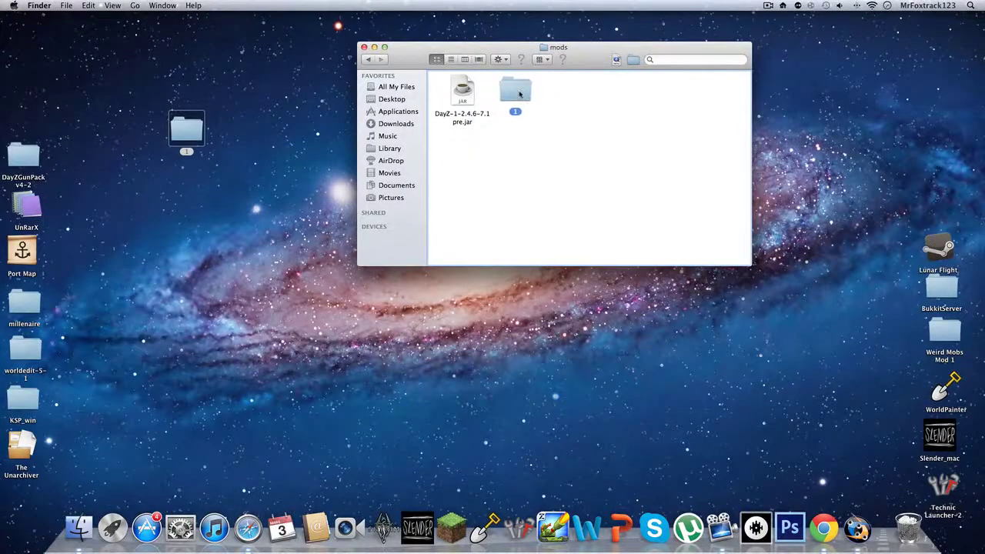
{"action": "mouse_move", "coordinate": [517, 96]}
{"action": "left_mouse_down"}
{"action": "mouse_move", "coordinate": [263, 131]}
{"action": "mouse_move", "coordinate": [514, 96]}
{"action": "left_mouse_up"}
{"action": "double_click", "coordinate": [514, 96]}
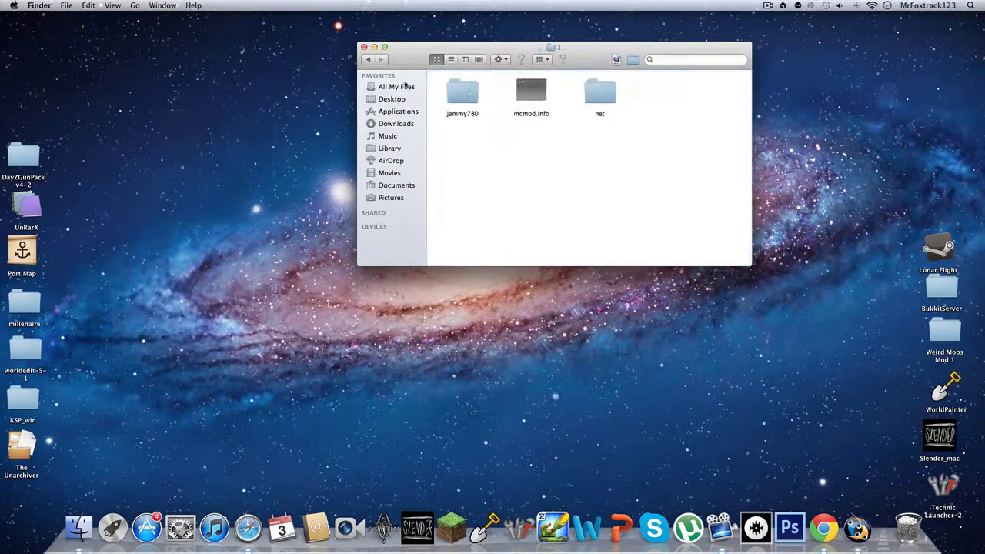
{"action": "left_click", "coordinate": [367, 61]}
{"action": "left_click", "coordinate": [515, 86]}
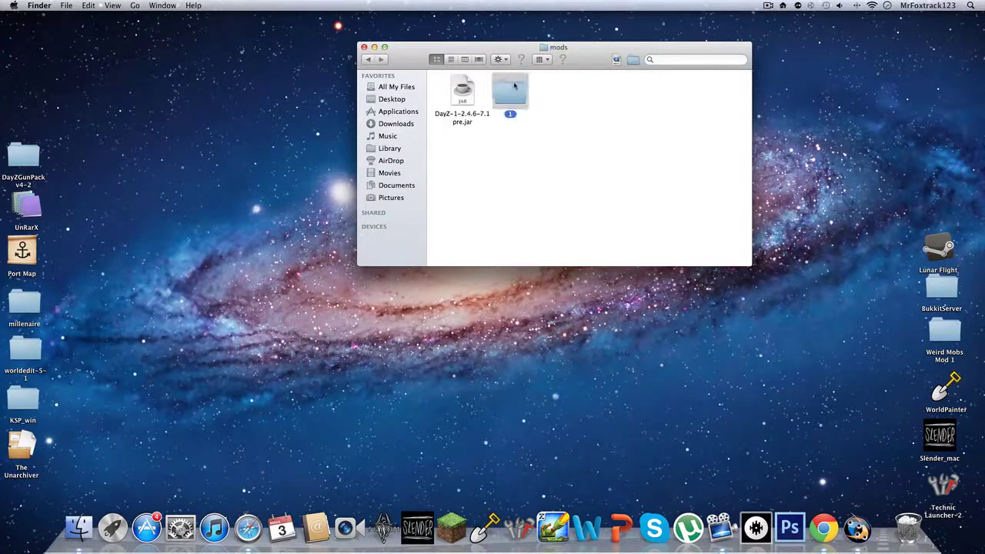
{"action": "left_click_drag", "start_coordinate": [524, 98], "coordinate": [526, 99]}
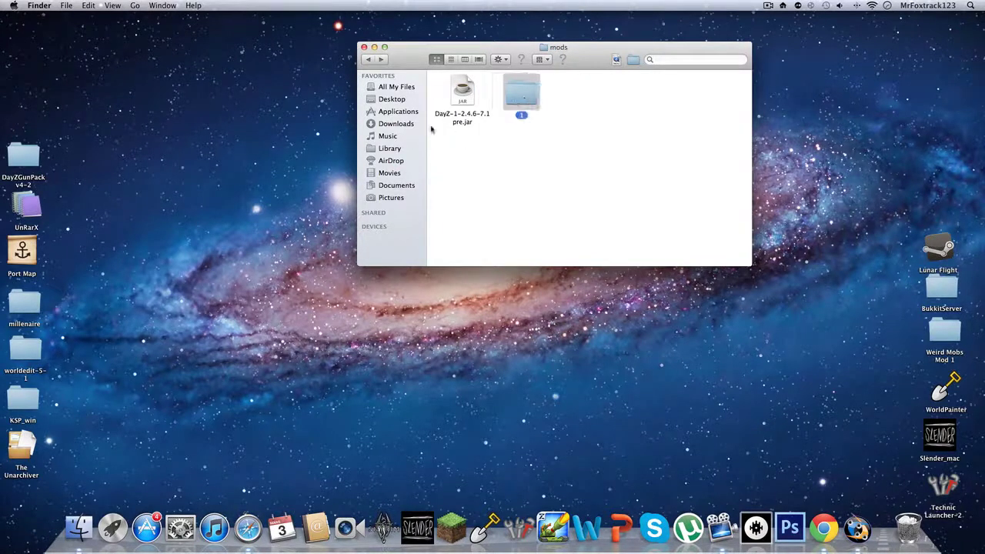
{"action": "left_click", "coordinate": [456, 549]}
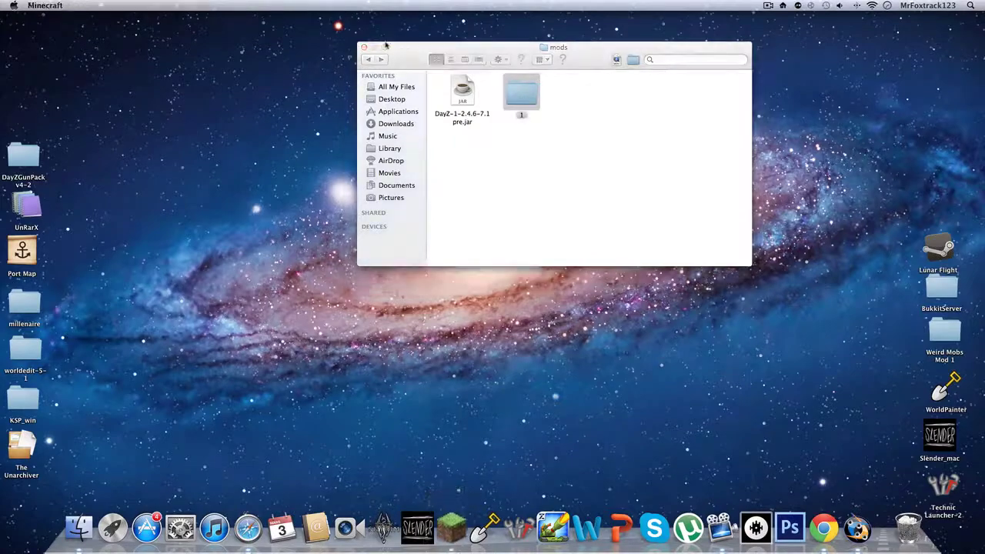
- Log in to Minecraft and begin setting up a new world
{"action": "left_click", "coordinate": [366, 60]}
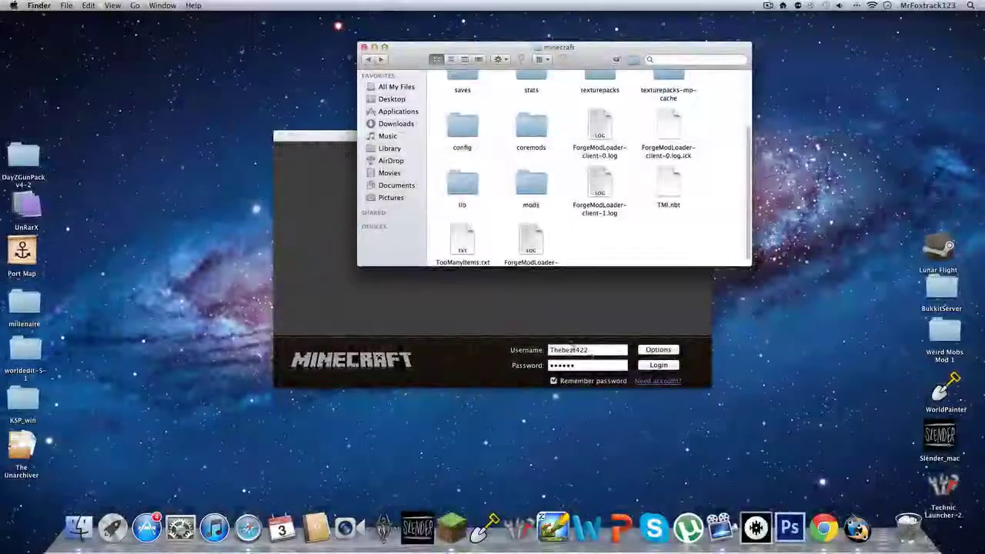
{"action": "left_click", "coordinate": [658, 365]}
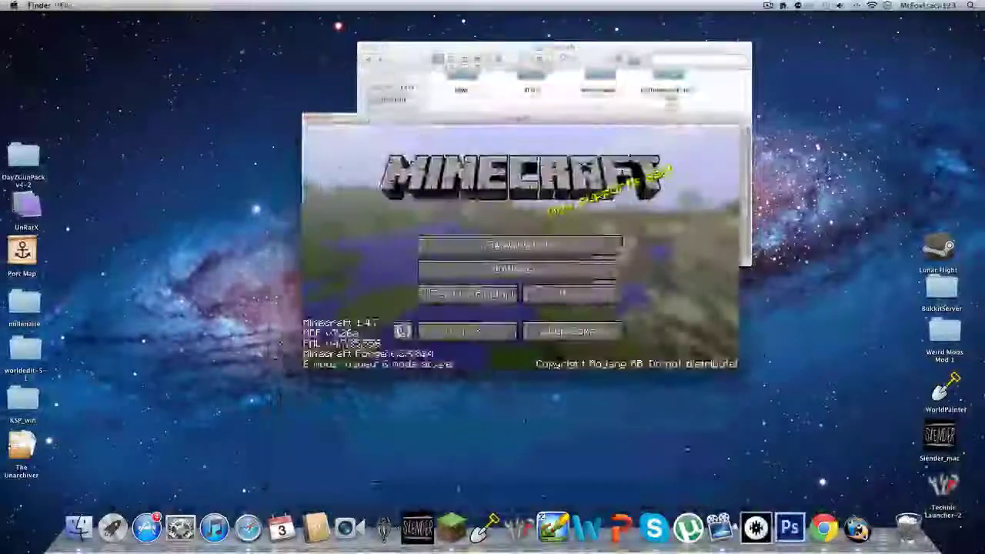
{"action": "left_click", "coordinate": [539, 244]}
{"action": "left_click", "coordinate": [570, 327]}
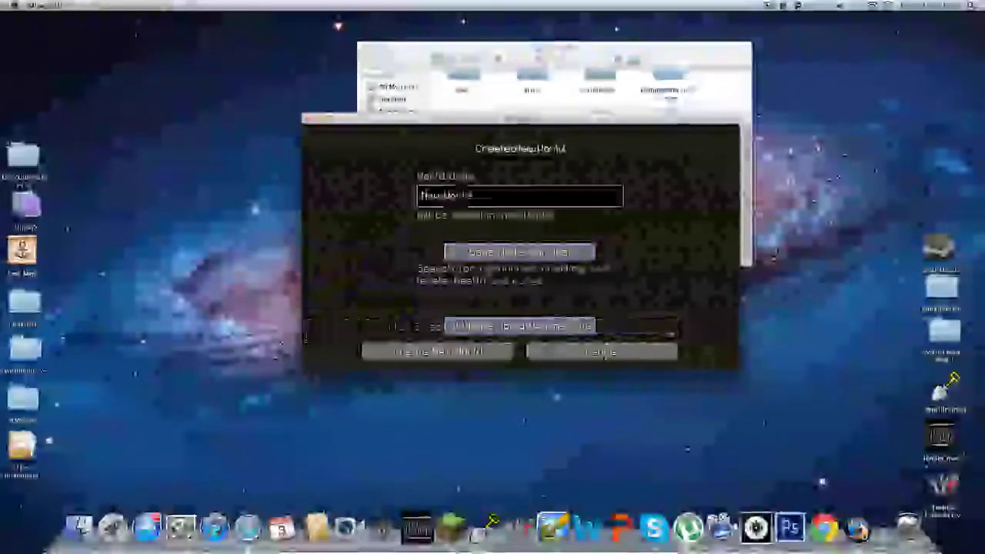
- Create the world named 'sa' and close the Finder minecraft window
{"action": "key", "text": "BackSpace"}
{"action": "key", "text": "BackSpace"}
{"action": "key", "text": "BackSpace"}
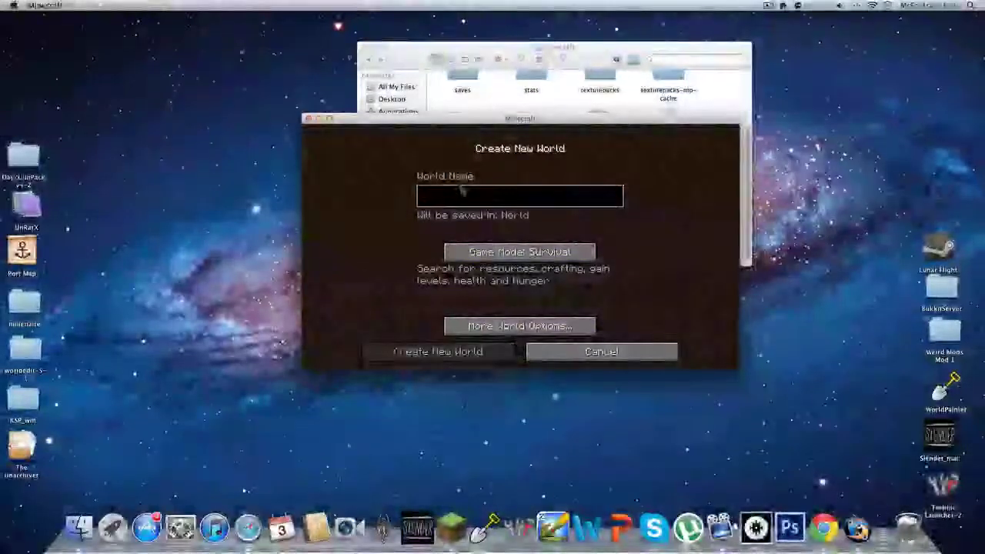
{"action": "type", "text": "sa"}
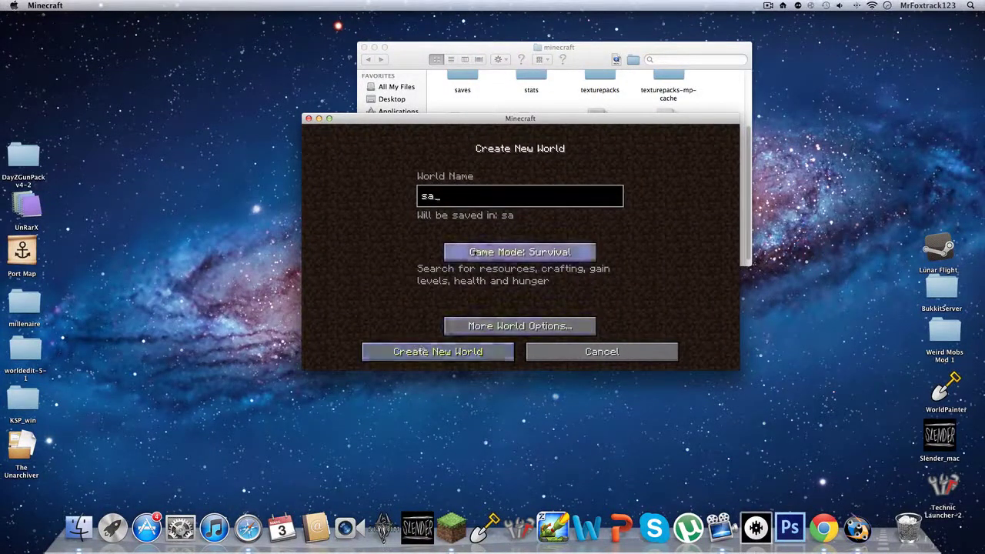
{"action": "left_click", "coordinate": [508, 326]}
{"action": "left_click", "coordinate": [412, 351]}
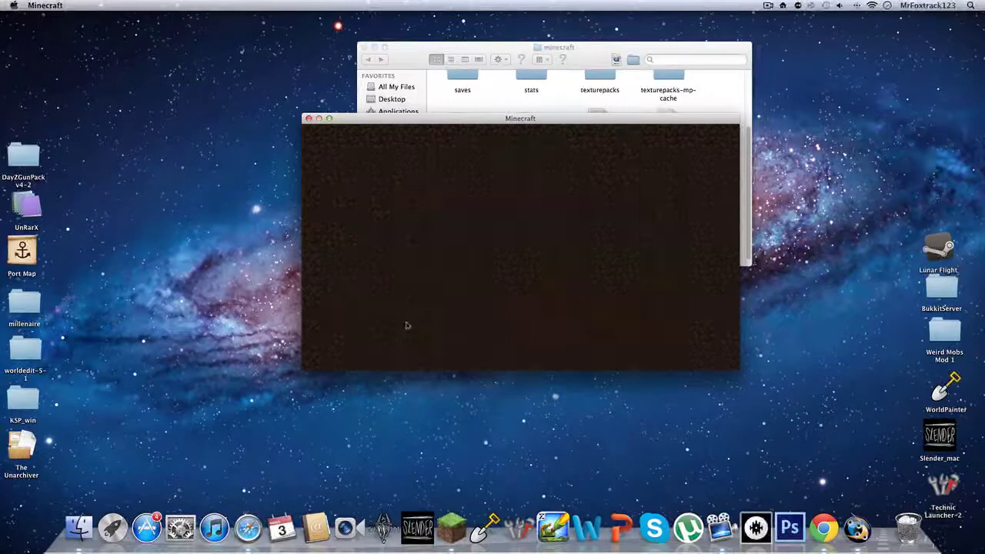
{"action": "left_click", "coordinate": [365, 47]}
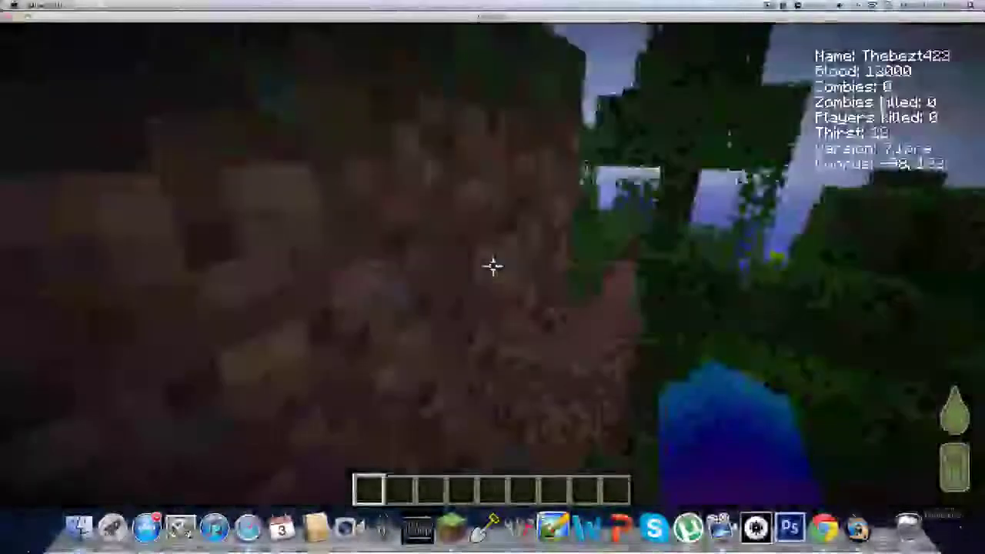
- Add a Christmas Tree, Enderman Head, Table Lamp, red light and Radio to the hotbar from TMI
{"action": "key", "text": "e"}
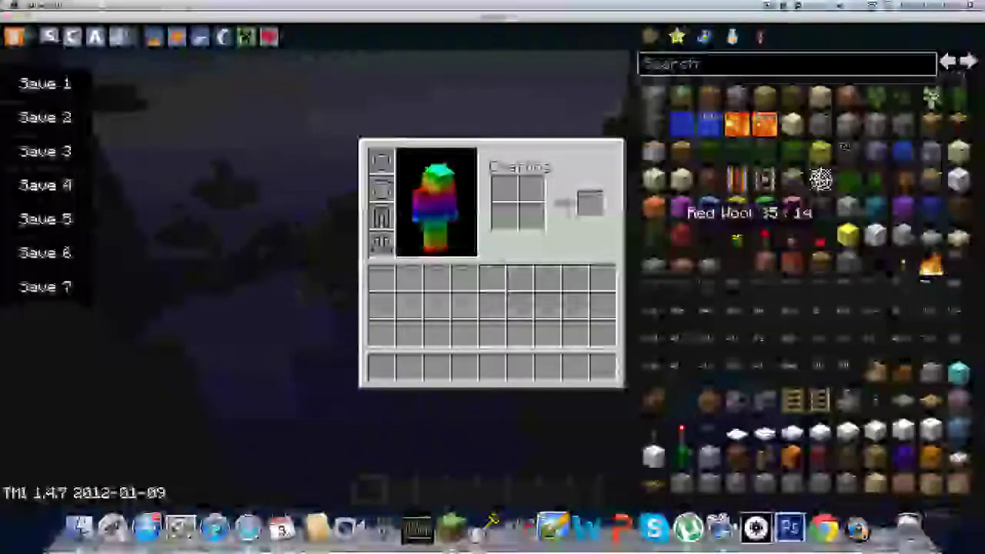
{"action": "scroll", "coordinate": [680, 217], "scroll_direction": "down", "scroll_amount": 2}
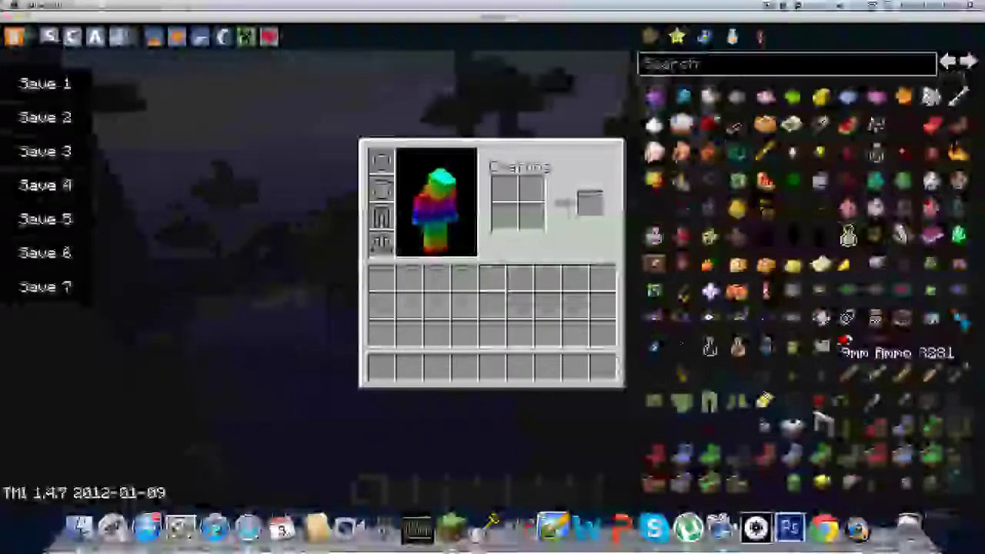
{"action": "left_click", "coordinate": [846, 344]}
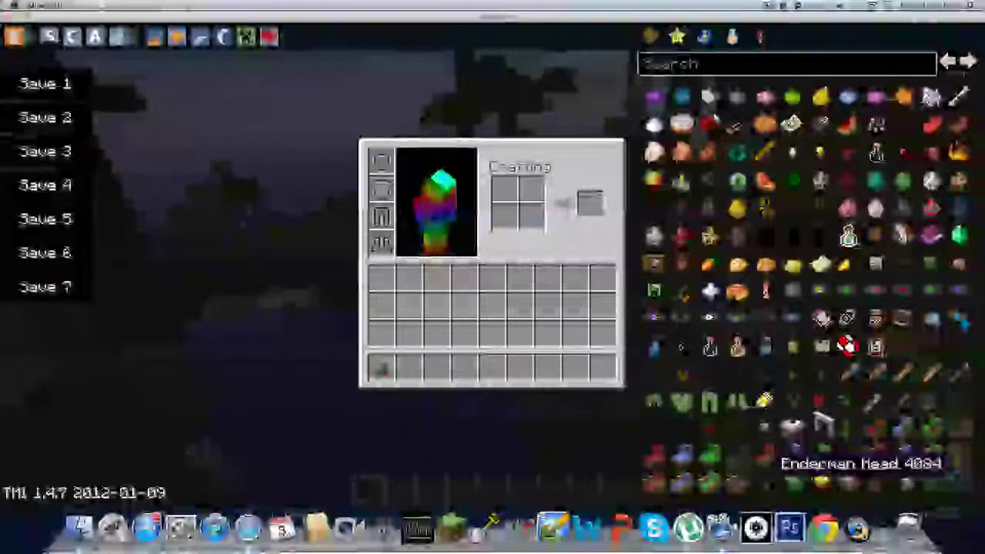
{"action": "left_click", "coordinate": [772, 469]}
{"action": "left_click", "coordinate": [764, 418]}
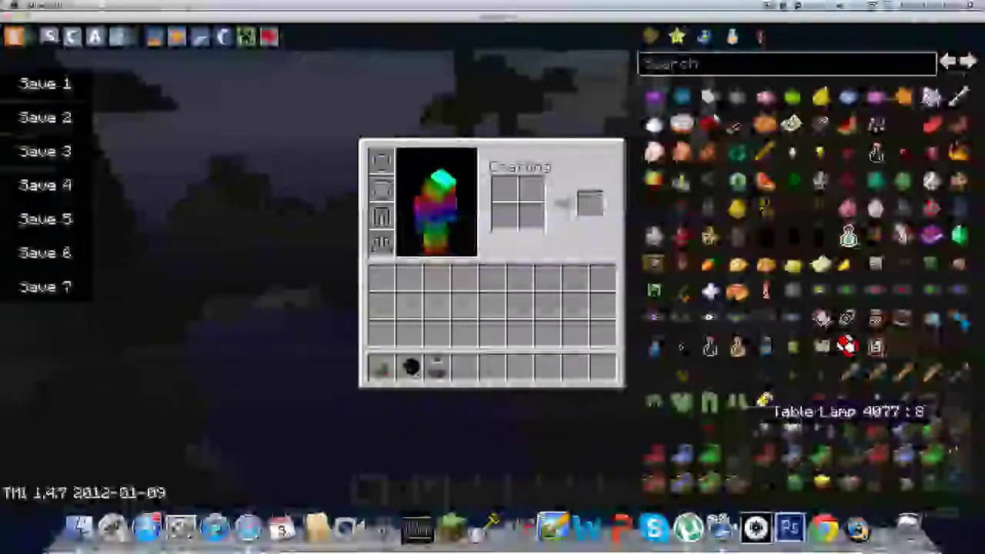
{"action": "left_click", "coordinate": [822, 407]}
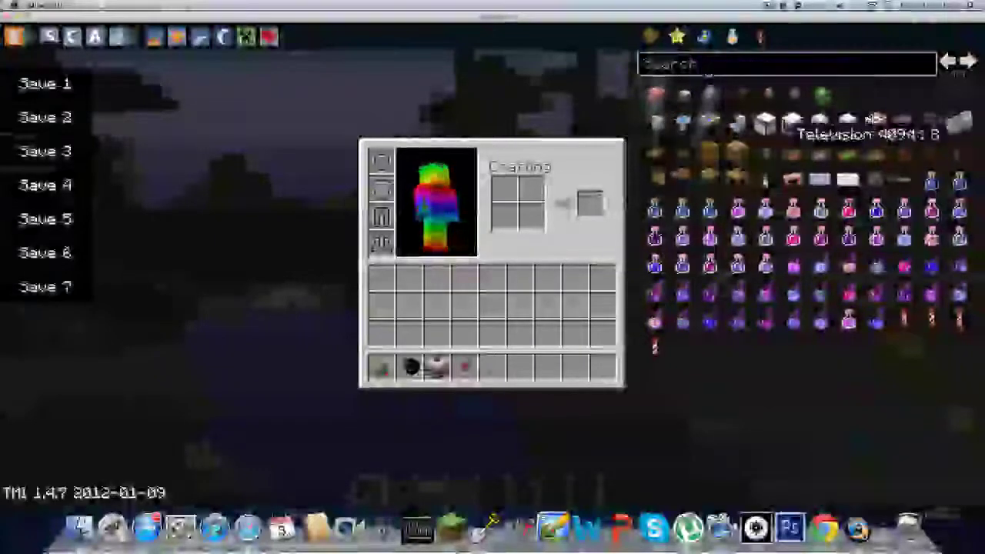
{"action": "left_click", "coordinate": [785, 148]}
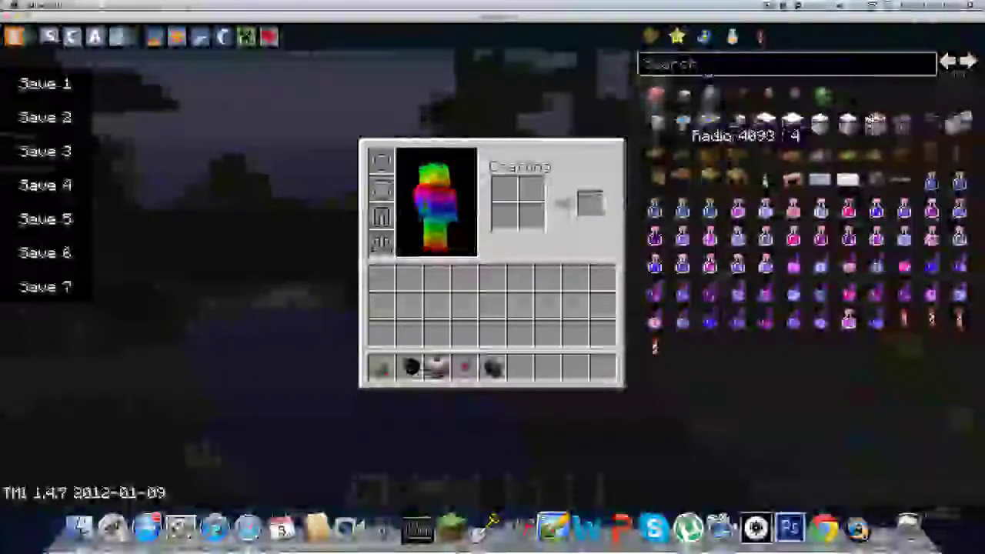
{"action": "key", "text": "e"}
{"action": "scroll", "coordinate": [493, 265], "scroll_direction": "down", "scroll_amount": 3}
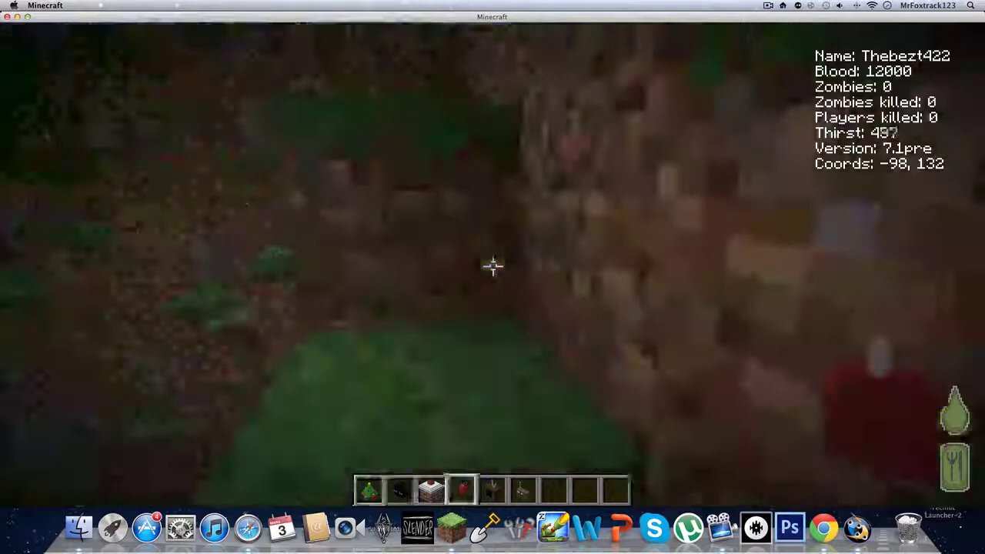
- Walk to the grass near the cliff and place the Christmas Tree there
{"action": "scroll", "coordinate": [493, 265], "scroll_direction": "up", "scroll_amount": 1}
{"action": "scroll", "coordinate": [492, 265], "scroll_direction": "down", "scroll_amount": 1}
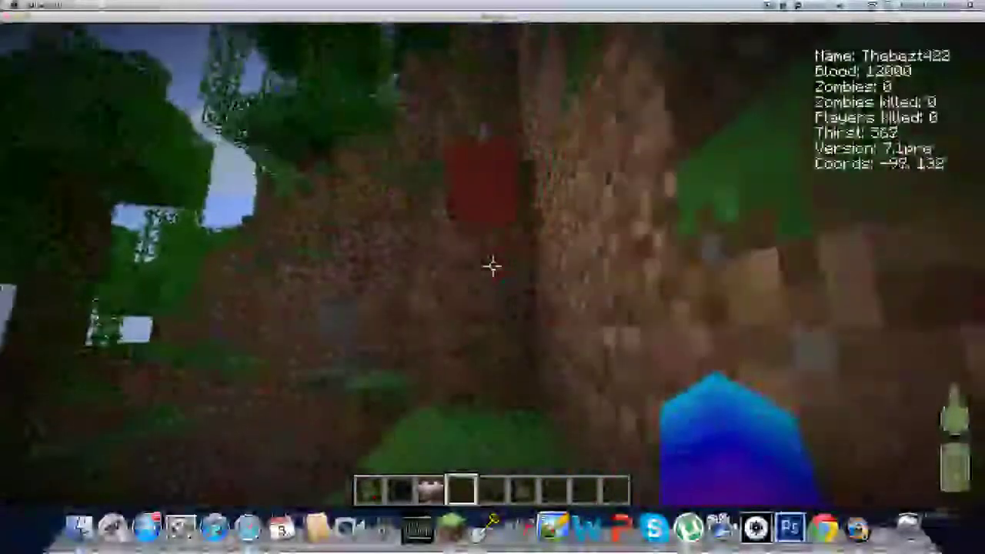
{"action": "key", "text": "w"}
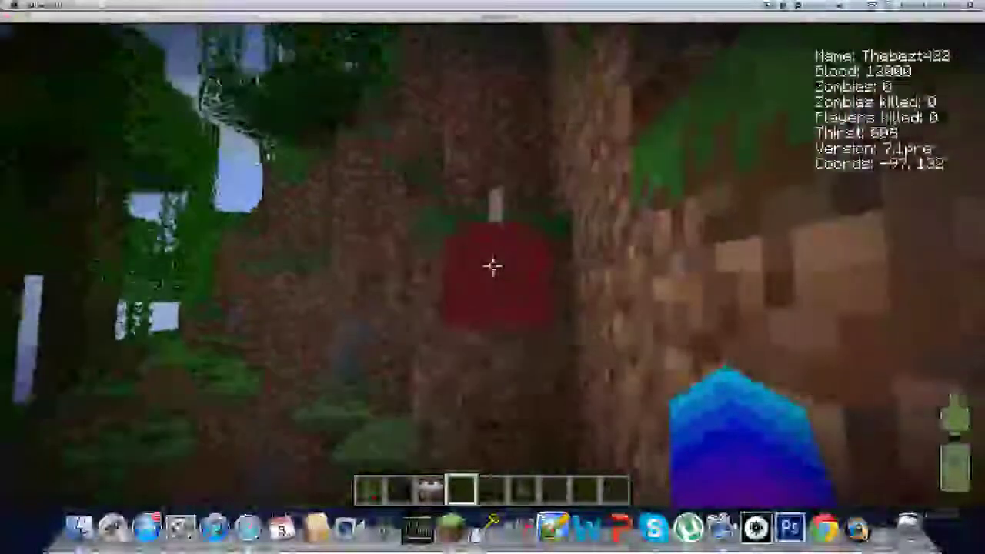
{"action": "key", "text": "s"}
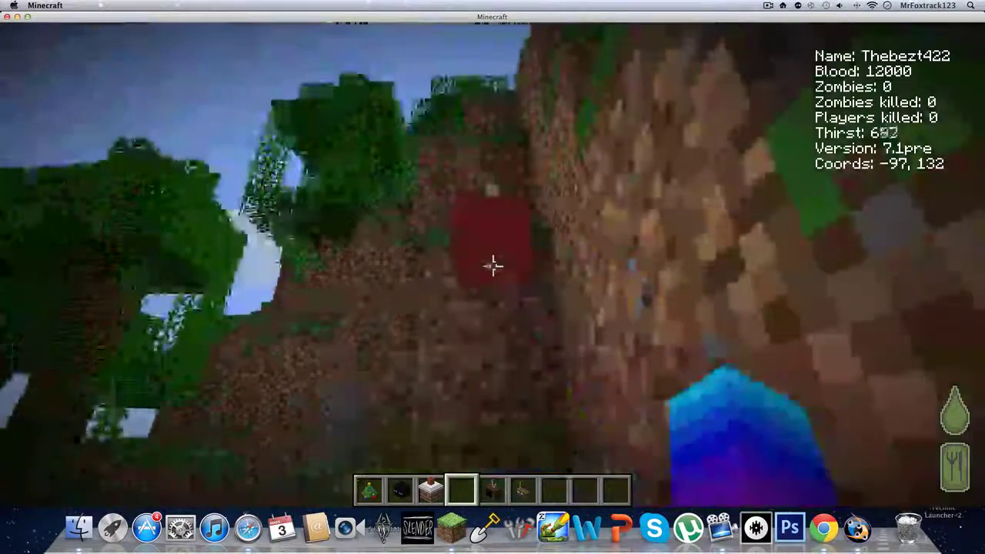
{"action": "scroll", "coordinate": [493, 265], "scroll_direction": "down", "scroll_amount": 1}
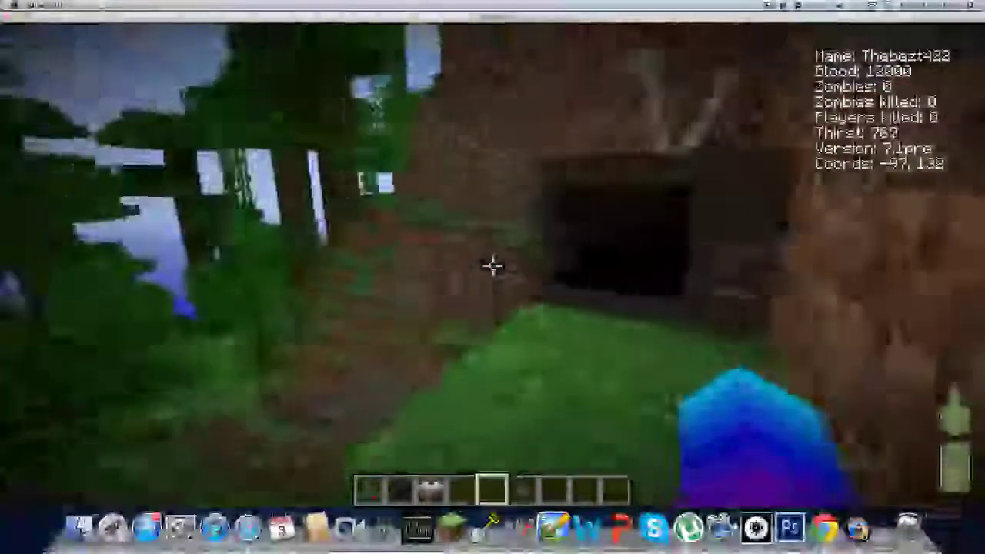
{"action": "scroll", "coordinate": [494, 266], "scroll_direction": "up", "scroll_amount": 2}
{"action": "scroll", "coordinate": [493, 265], "scroll_direction": "up", "scroll_amount": 2}
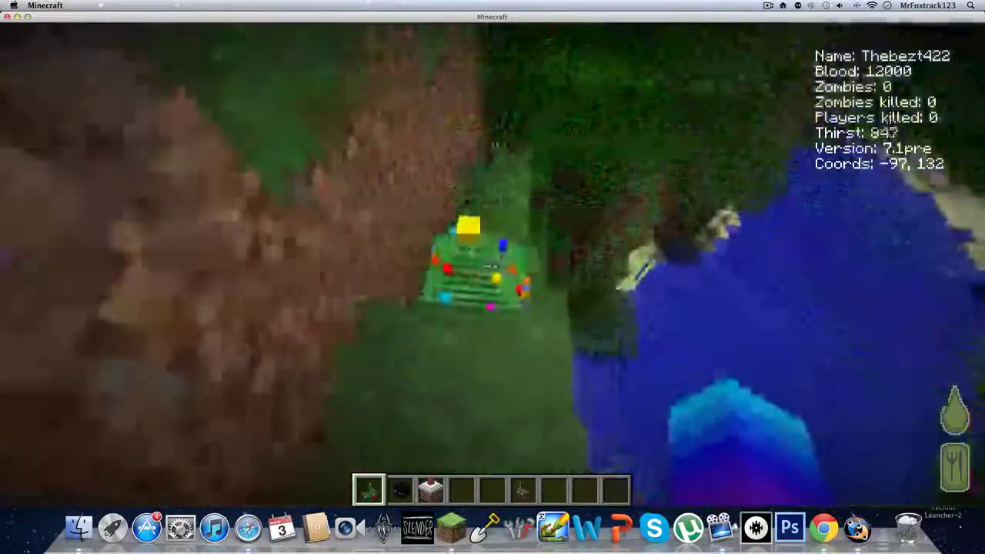
{"action": "right_click", "coordinate": [490, 265]}
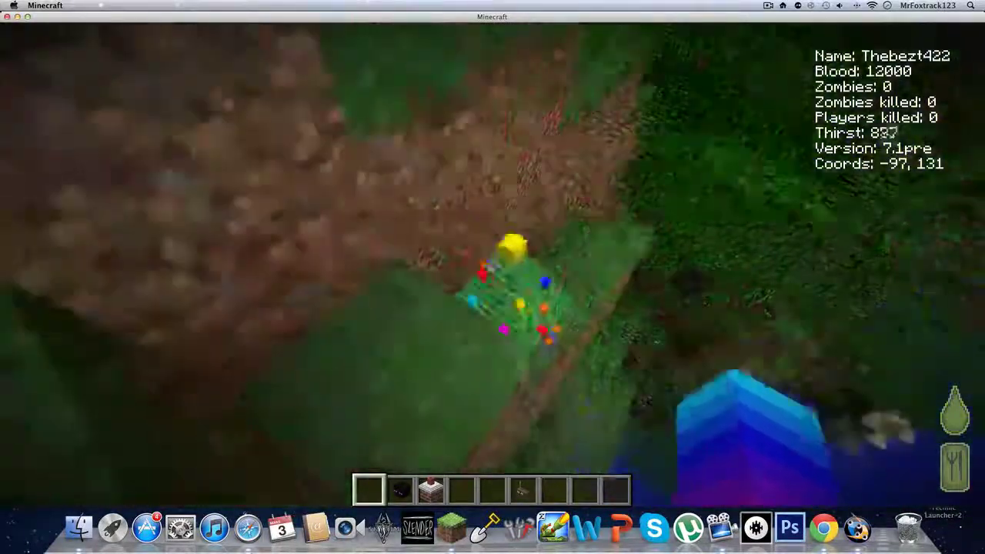
- Switch to creative mode with the TMI toggle and open the placed Washing Machine's storage
{"action": "key", "text": "e"}
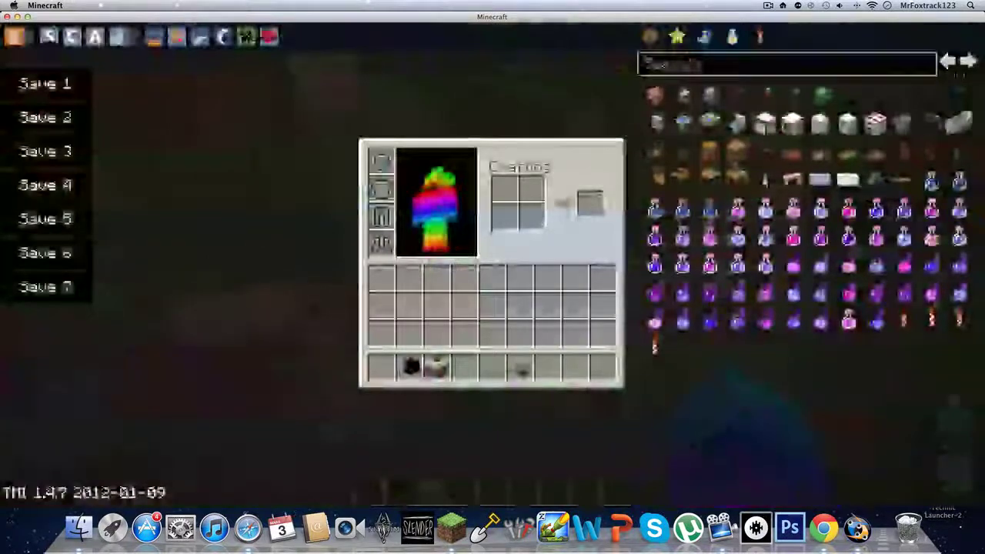
{"action": "left_click", "coordinate": [71, 36]}
{"action": "key", "text": "e"}
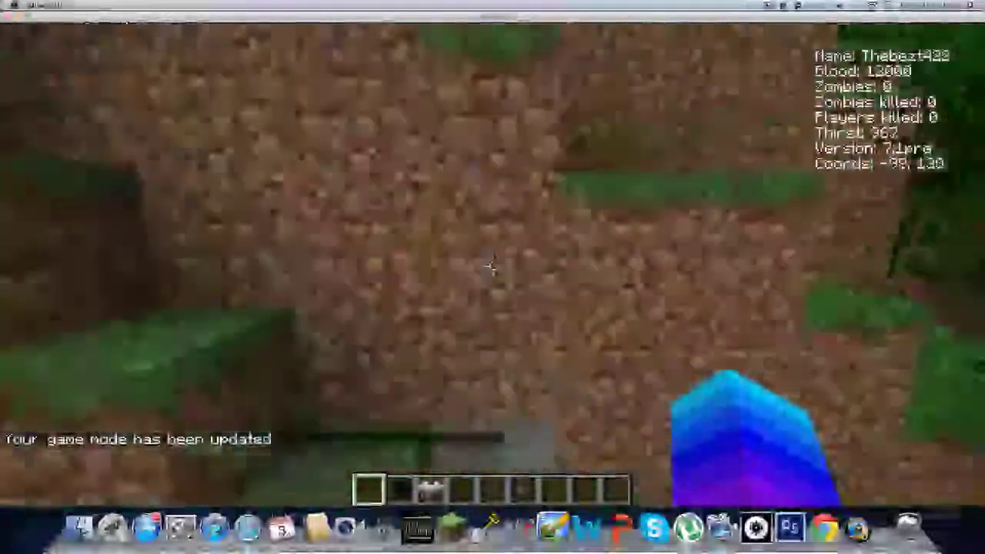
{"action": "key", "text": "e"}
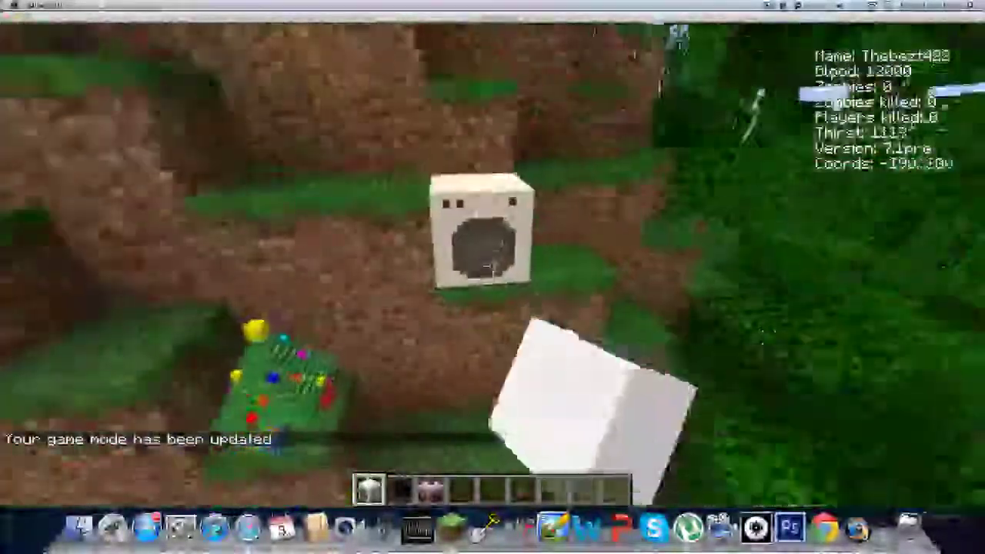
{"action": "right_click", "coordinate": [493, 264]}
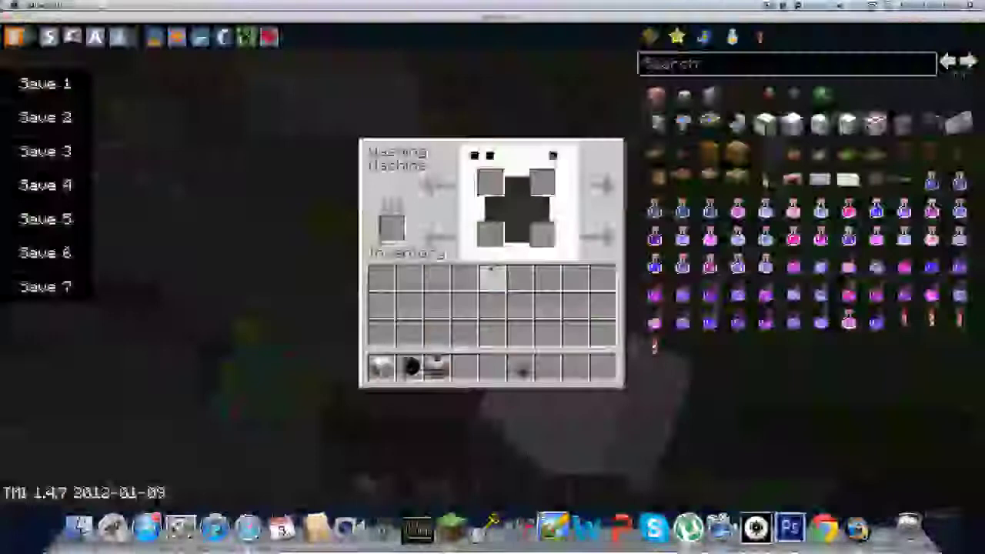